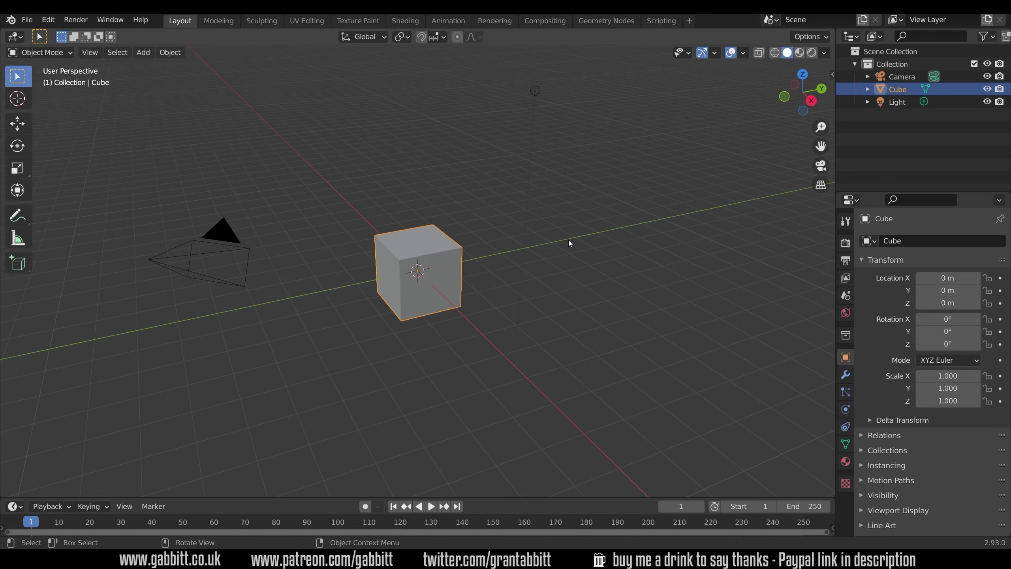
# Step: In the material workspace, rename the cube's material to 'white'
pyautogui.click(402, 21)
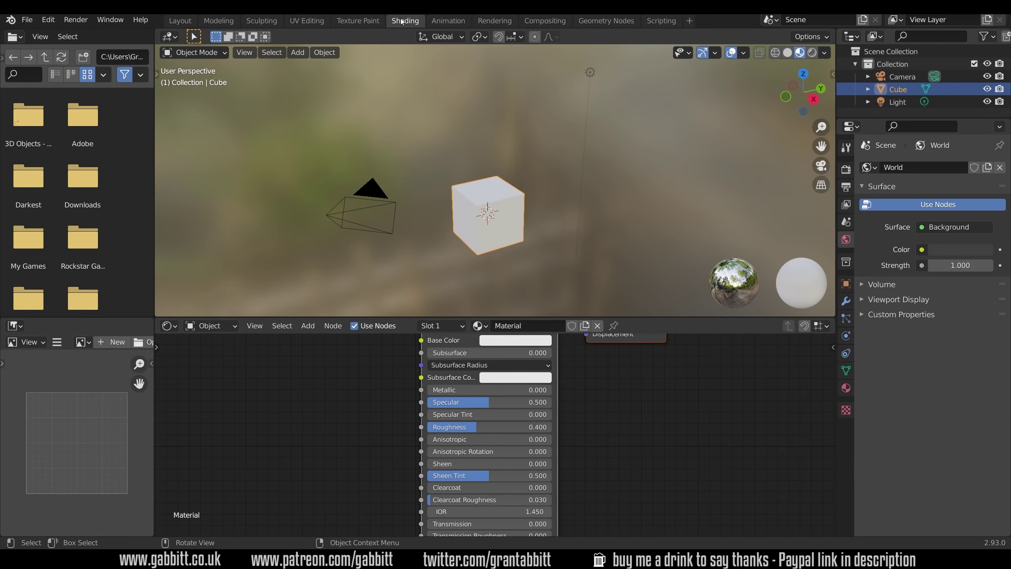
pyautogui.click(534, 325)
pyautogui.write('white')
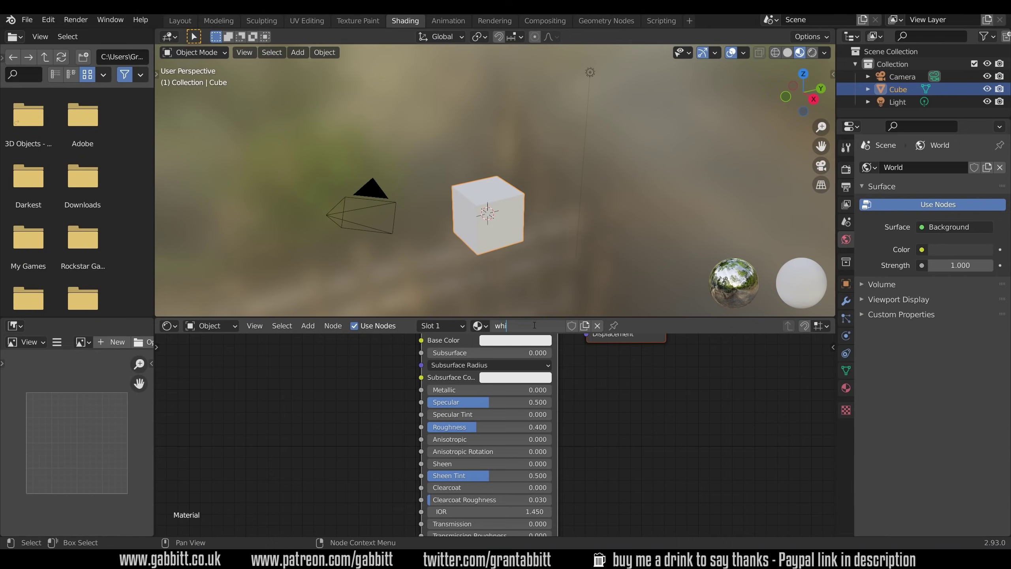
pyautogui.press('Return')
pyautogui.scroll(-2, 532, 389)
pyautogui.scroll(-1, 540, 396)
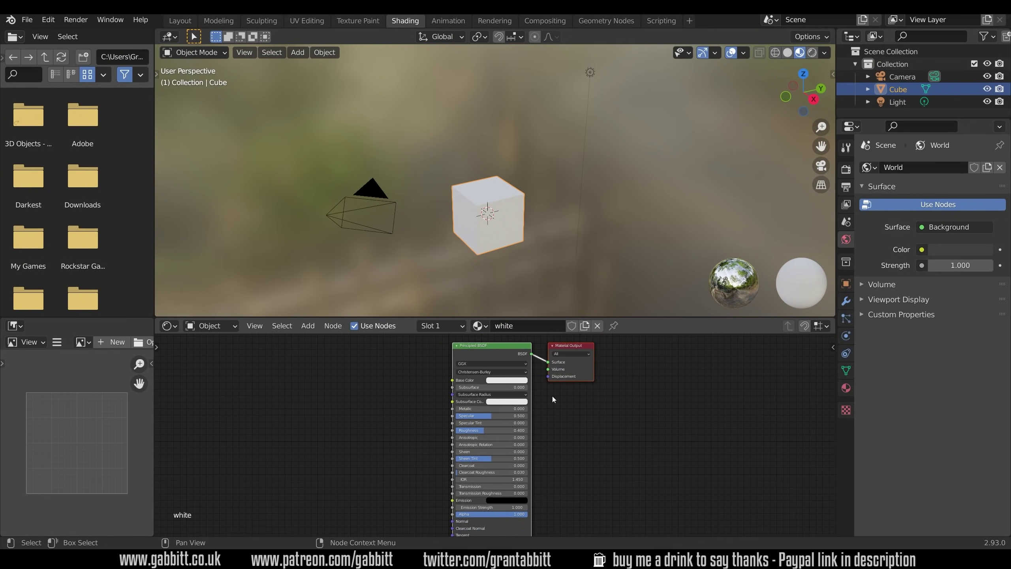
# Step: Create a new copy of the material and name it 'musgrave'
pyautogui.click(584, 326)
pyautogui.doubleClick(541, 324)
pyautogui.write('musgrave')
pyautogui.press('Return')
# Step: Add a Musgrave Texture node and link its Height to the Principled BSDF Base Color
pyautogui.hotkey('shift', 'a')
pyautogui.moveTo(349, 430)
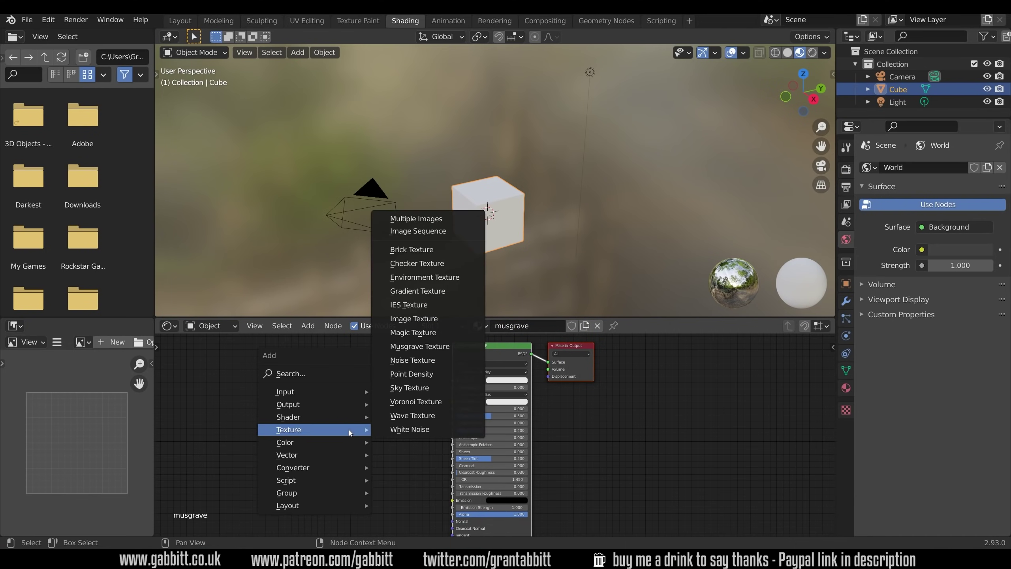
pyautogui.click(430, 347)
pyautogui.click(409, 375)
pyautogui.moveTo(410, 373); pyautogui.dragTo(453, 380)
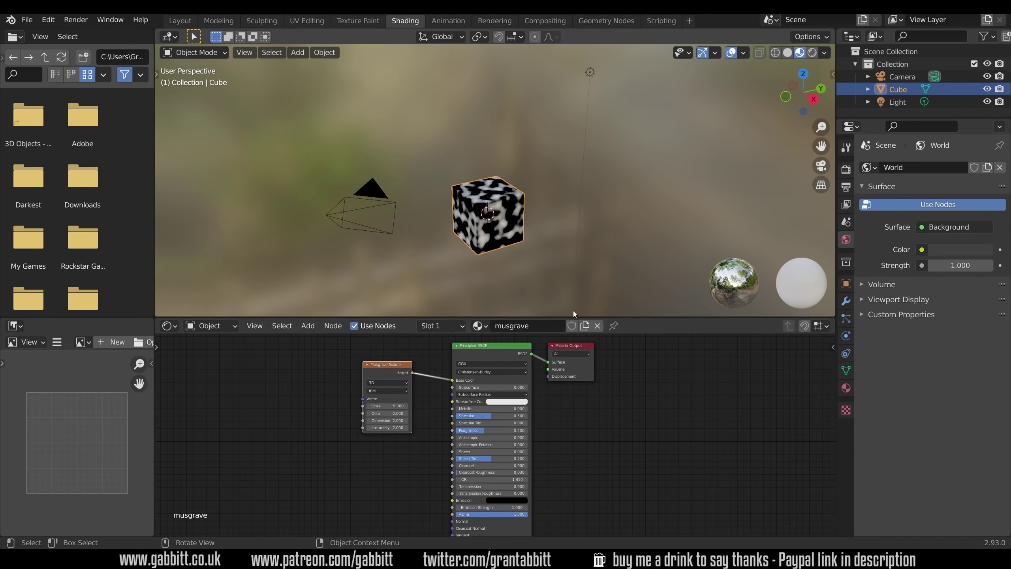
# Step: Duplicate the material as 'magic' and change its texture node to Magic Texture
pyautogui.click(584, 325)
pyautogui.doubleClick(558, 325)
pyautogui.write('magic')
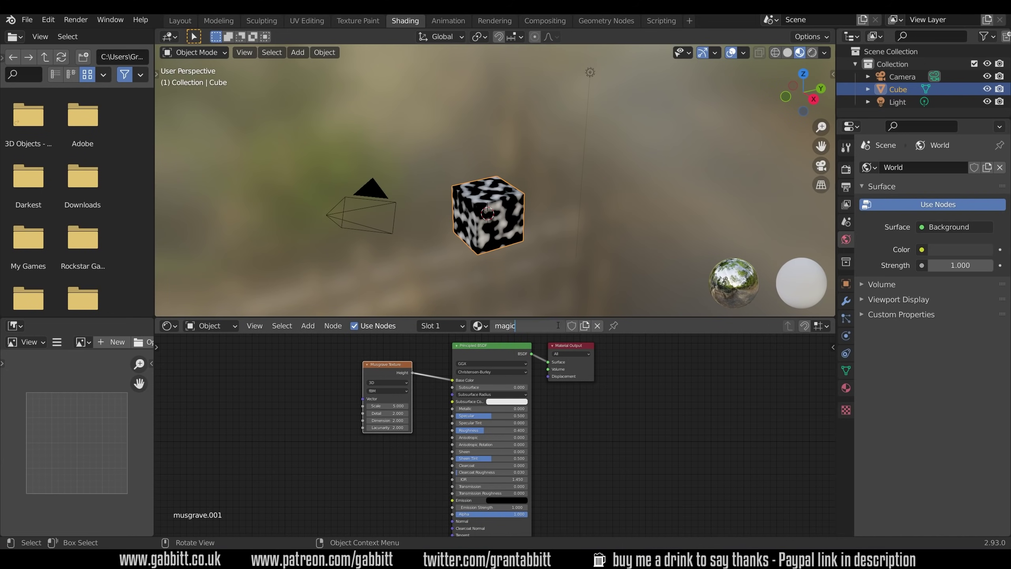
pyautogui.press('Return')
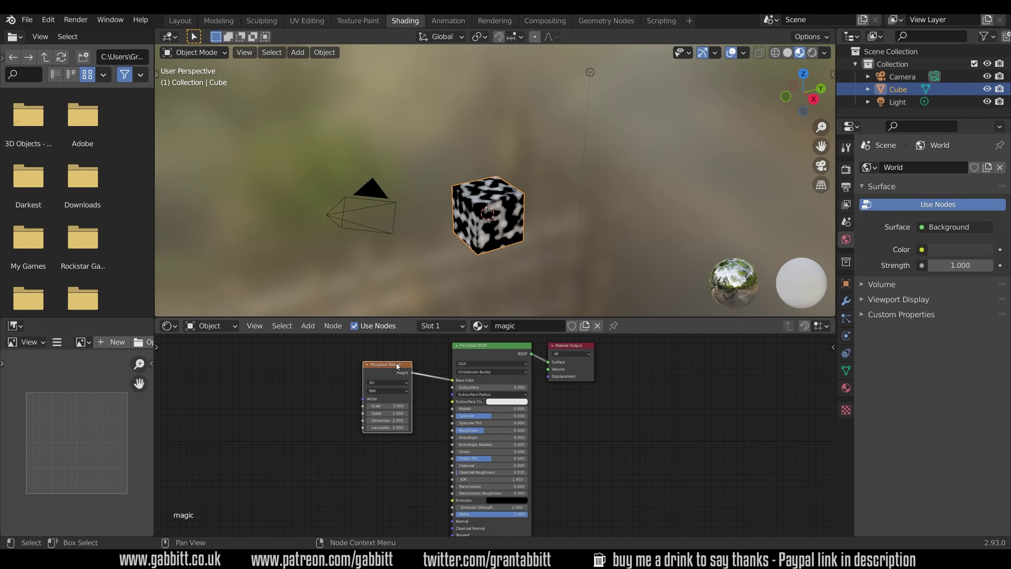
pyautogui.hotkey('shift', 's')
pyautogui.moveTo(393, 368)
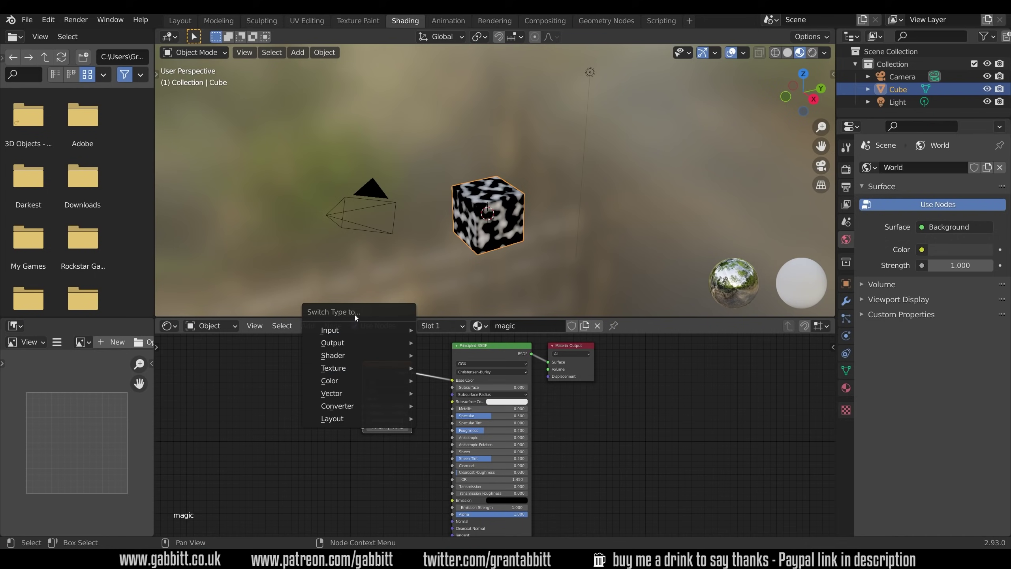
pyautogui.moveTo(350, 367)
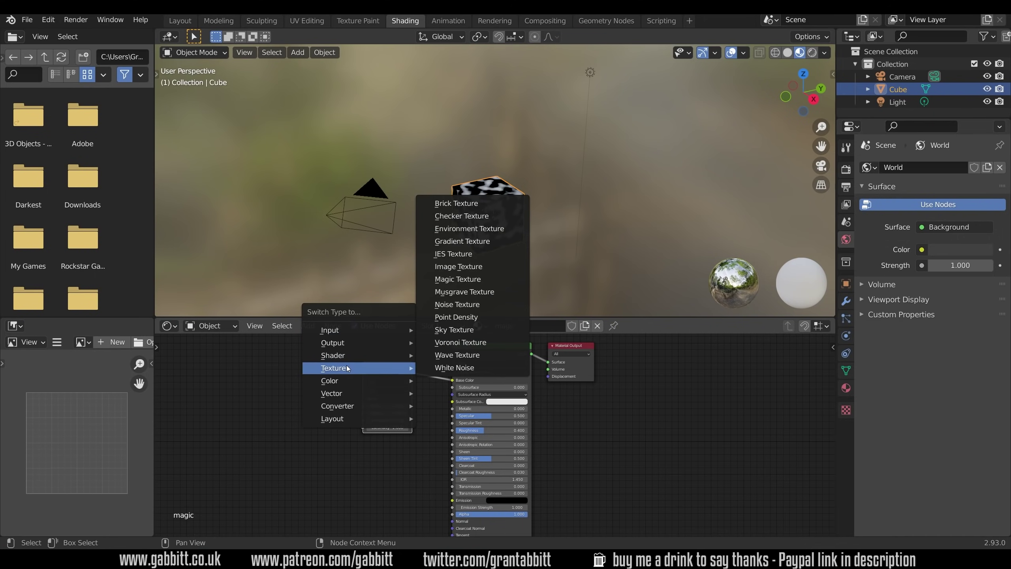
pyautogui.click(484, 278)
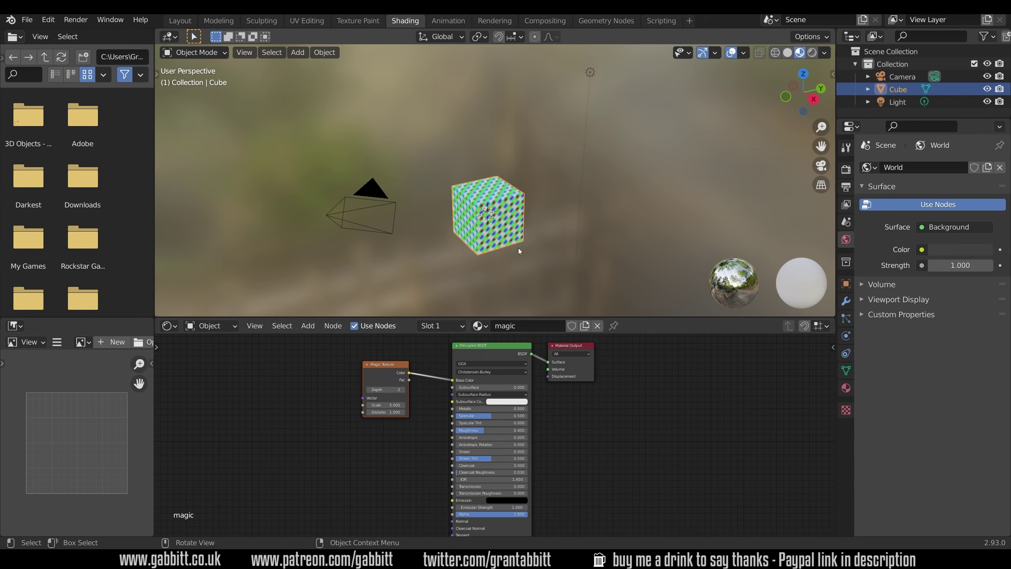
# Step: Duplicate it again as 'checker' with a Checker Texture node, then view the material list
pyautogui.click(584, 326)
pyautogui.doubleClick(551, 325)
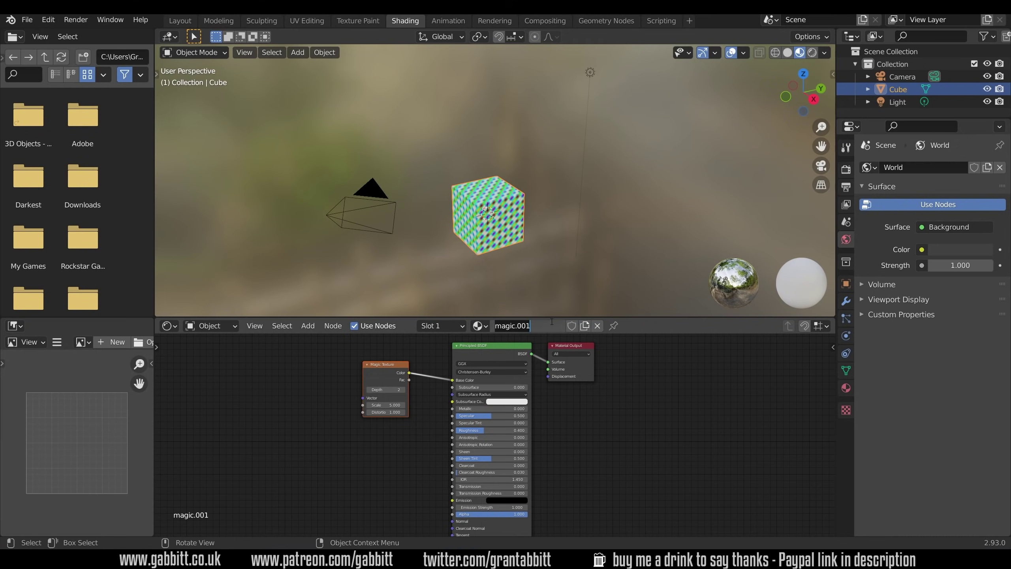
pyautogui.write('checker')
pyautogui.press('Return')
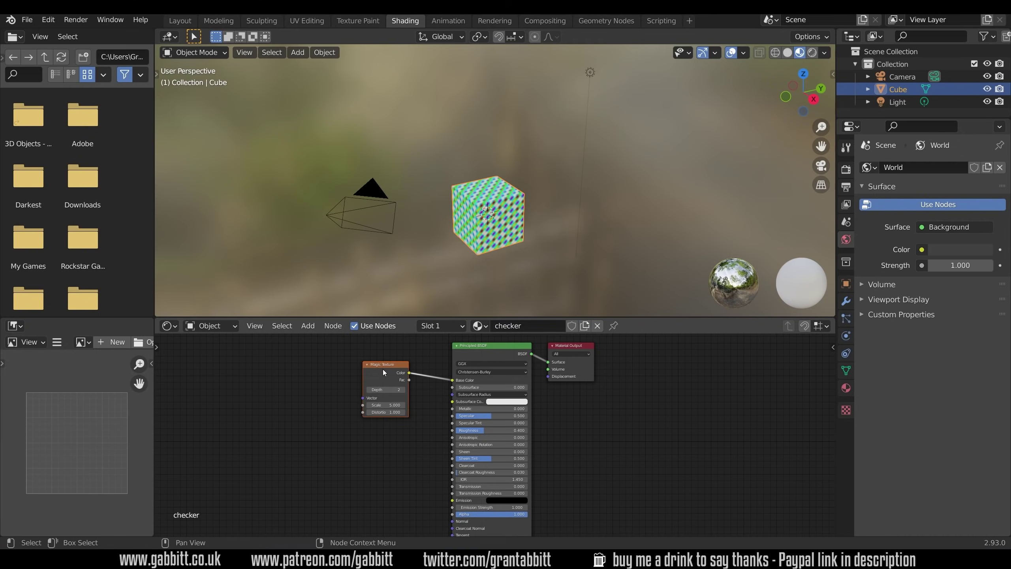
pyautogui.hotkey('shift', 's')
pyautogui.moveTo(359, 369)
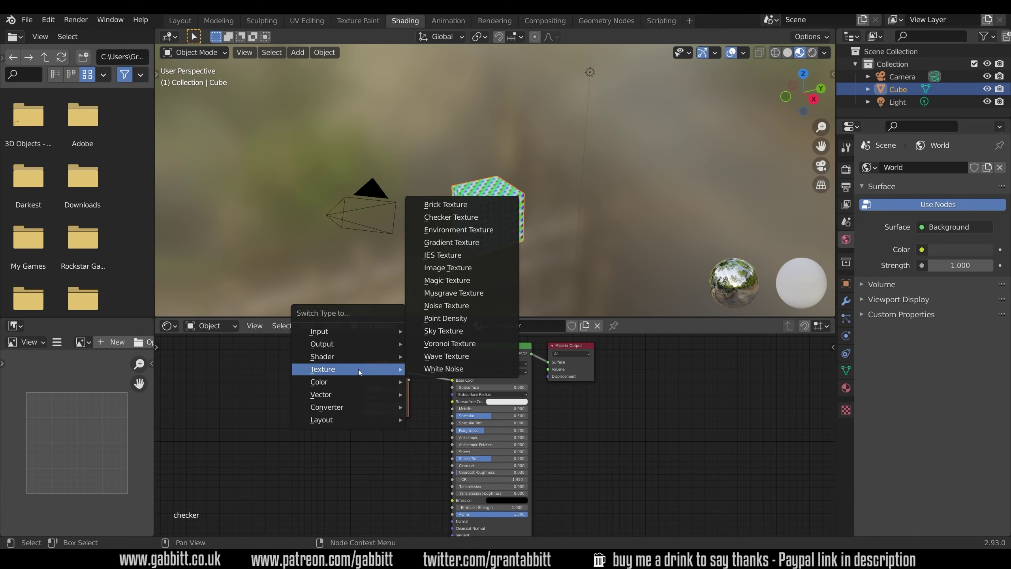
pyautogui.click(451, 217)
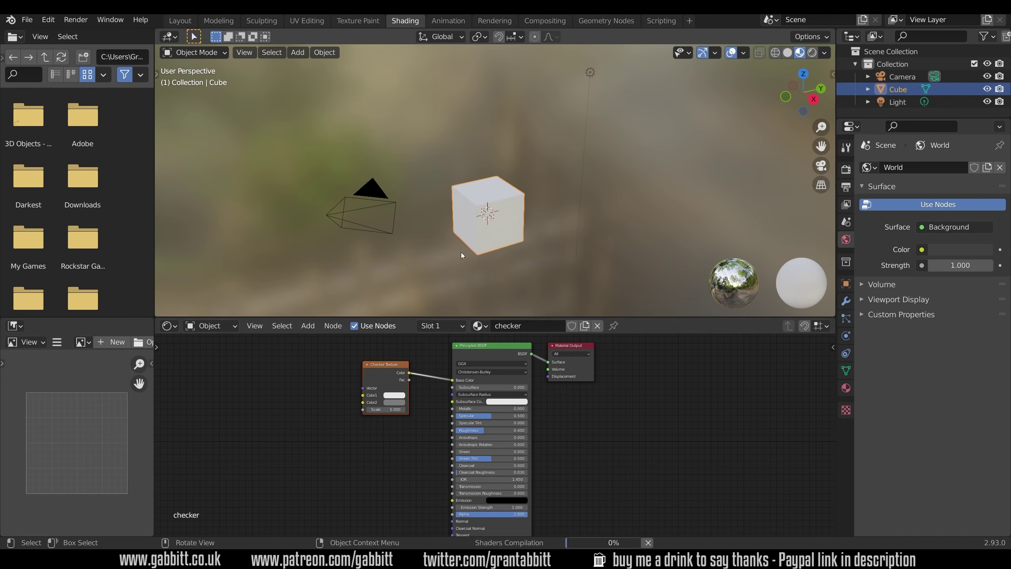
pyautogui.click(480, 326)
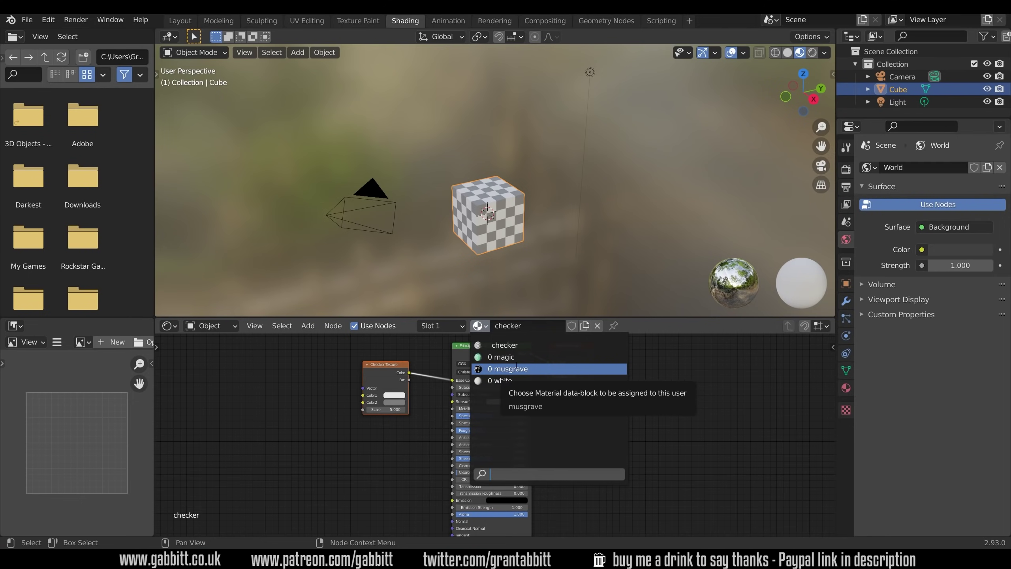
# Step: Save the project as 'testing fake users.blend' via File > Save As
pyautogui.click(27, 20)
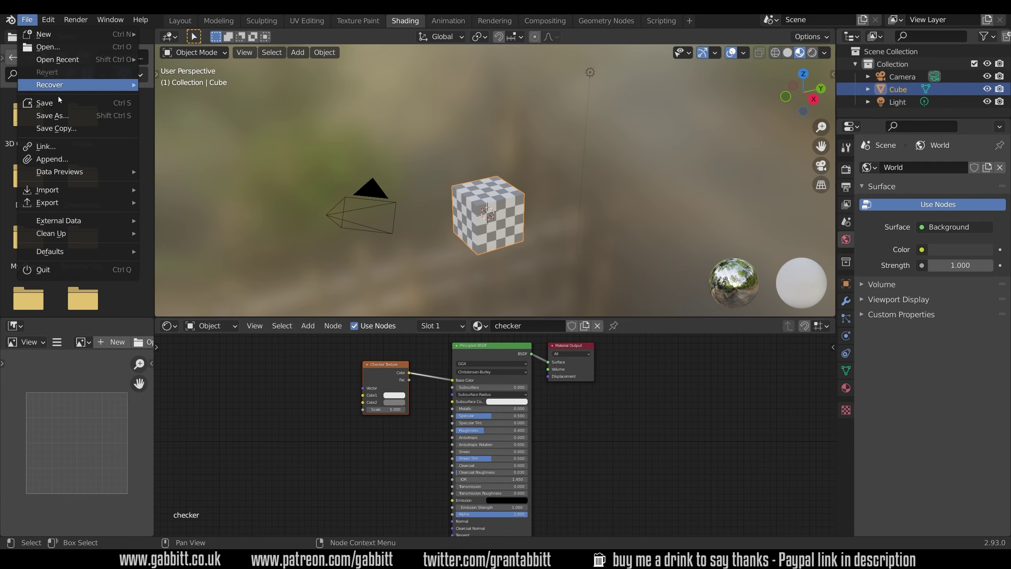
pyautogui.click(60, 114)
pyautogui.click(360, 321)
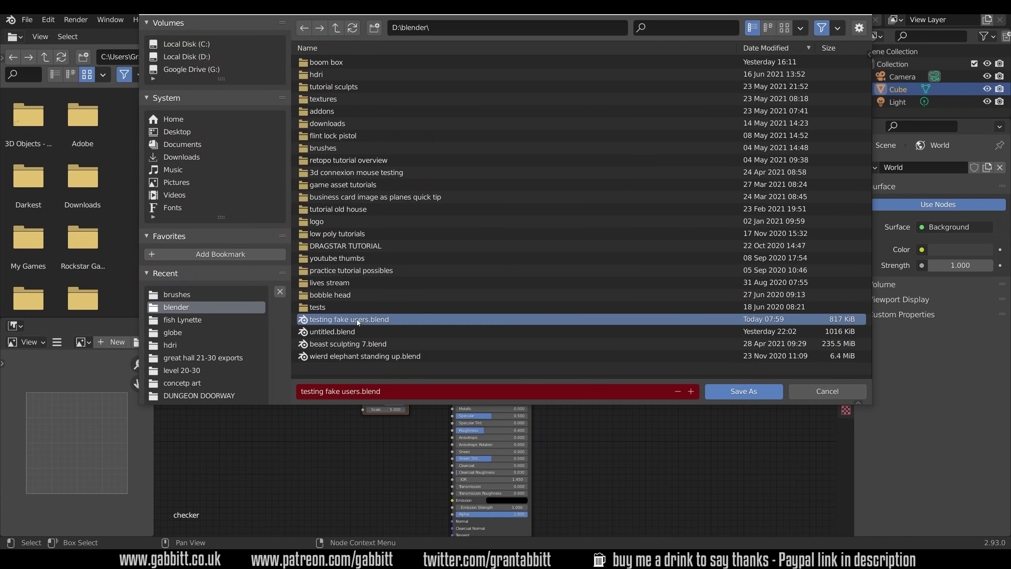
pyautogui.click(731, 392)
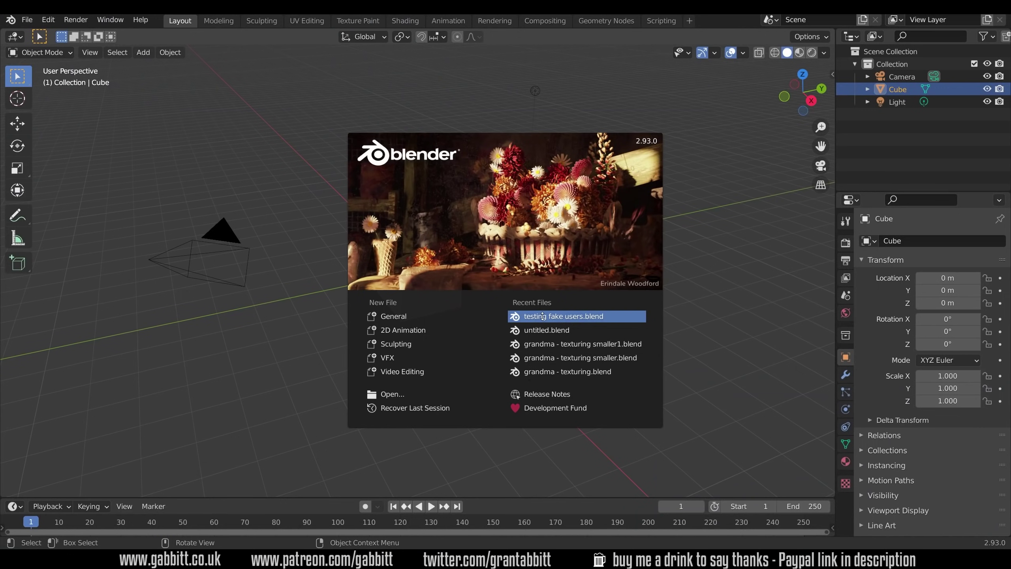
# Step: Reopen 'testing fake users.blend' from Recent Files and check that only checker remains
pyautogui.click(542, 316)
pyautogui.click(482, 326)
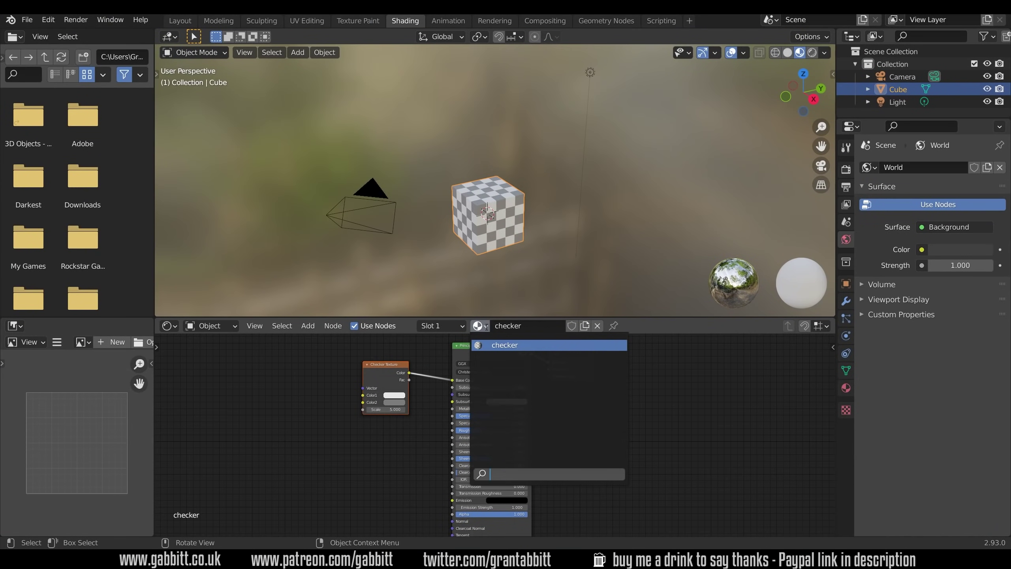
pyautogui.click(510, 345)
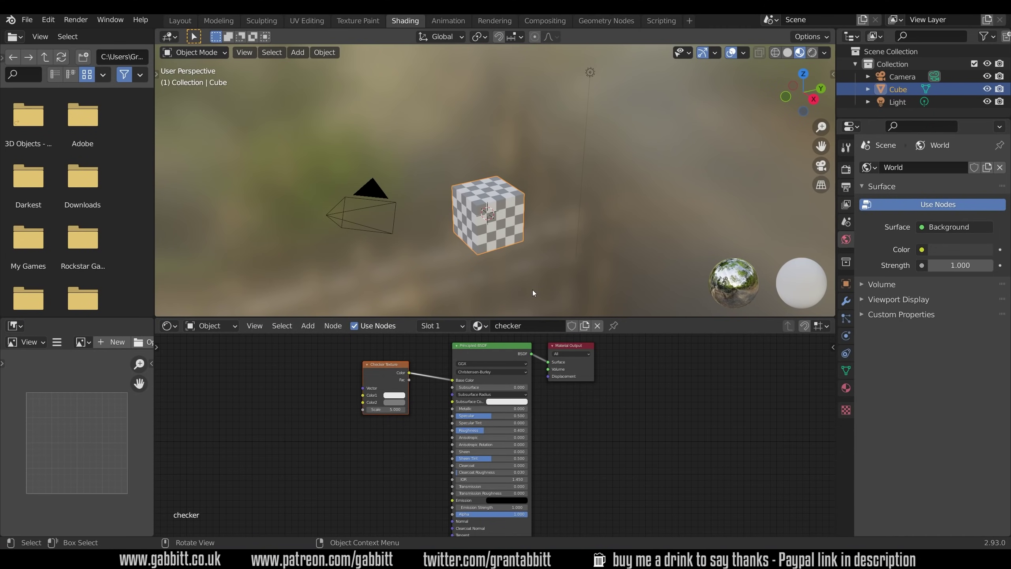
# Step: Recreate the 'magic' material as a checker copy with a Magic Texture node
pyautogui.click(585, 325)
pyautogui.click(555, 329)
pyautogui.write('magic')
pyautogui.press('Return')
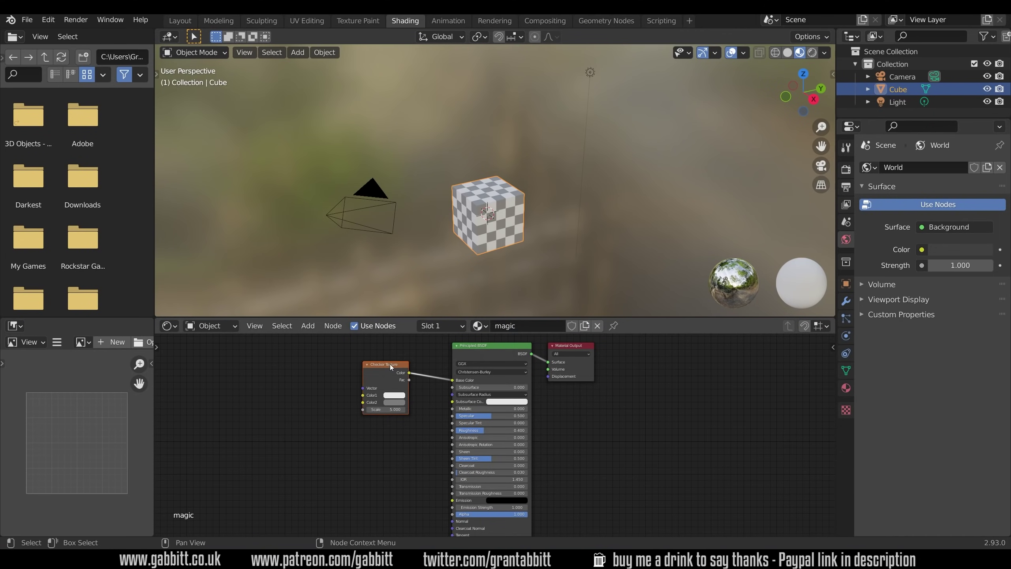
pyautogui.hotkey('shift', 's')
pyautogui.moveTo(363, 408)
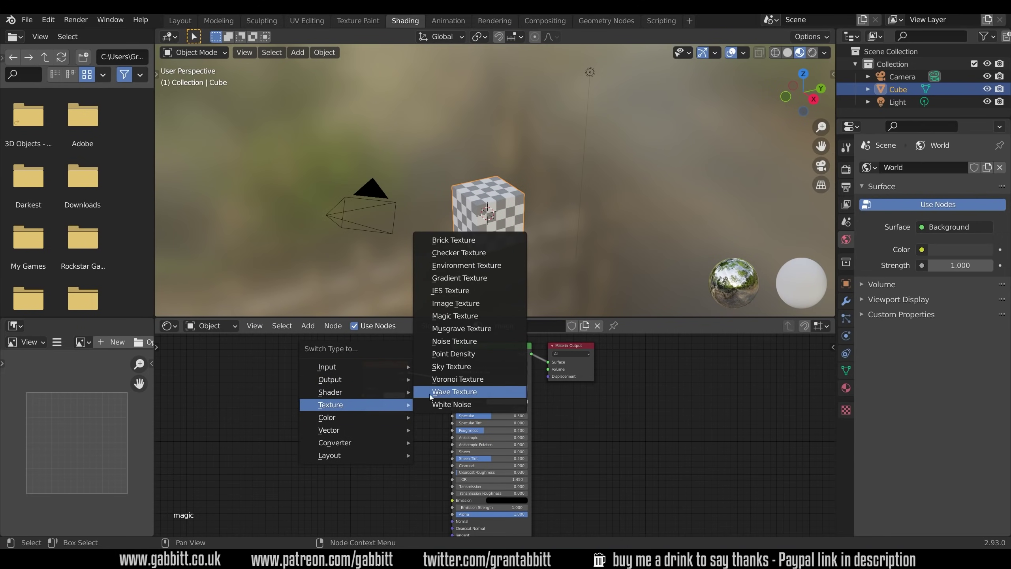
pyautogui.click(455, 315)
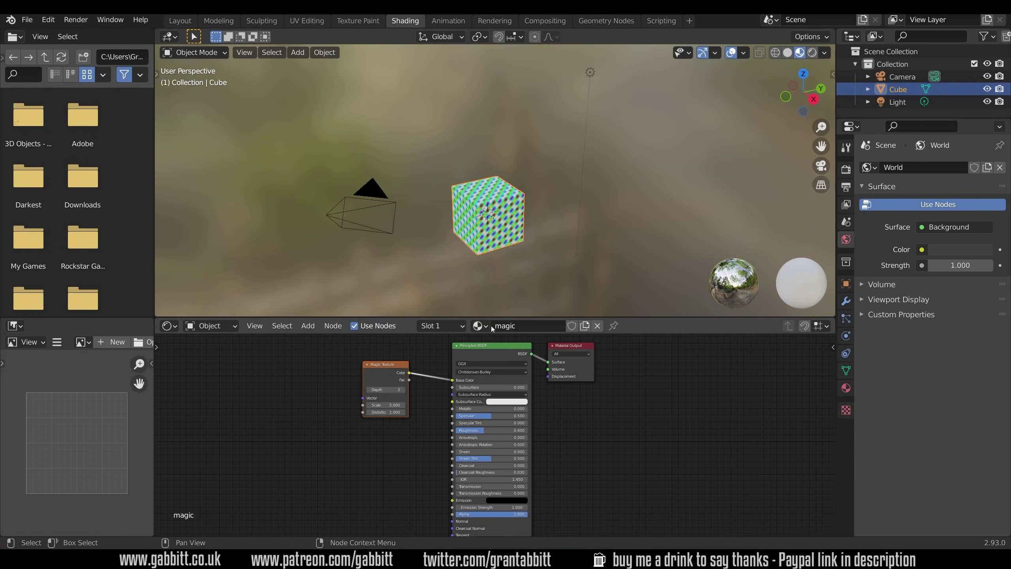
# Step: Switch the cube's material from checker to magic using the material browse list
pyautogui.click(479, 325)
pyautogui.click(503, 345)
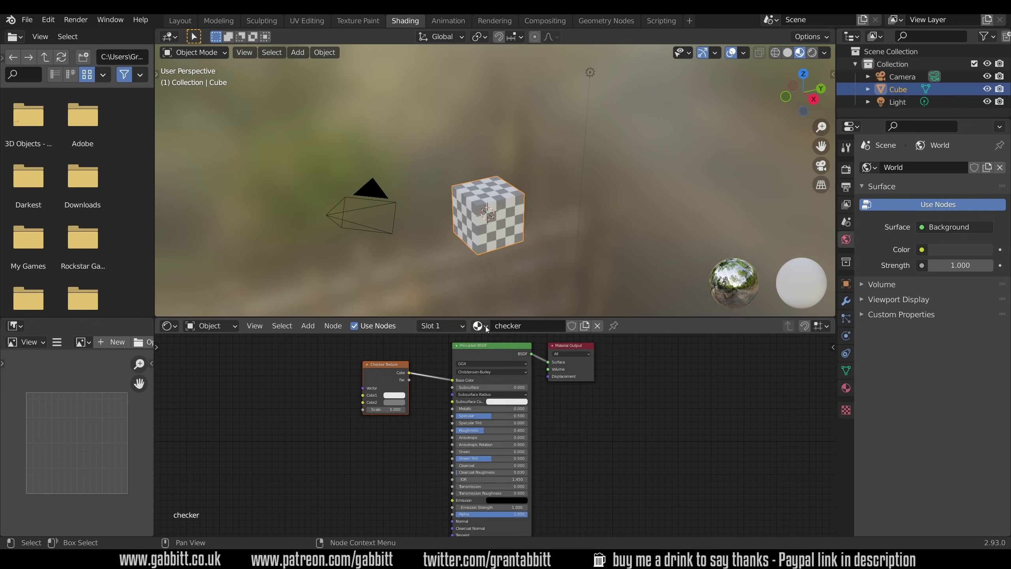
pyautogui.click(479, 326)
pyautogui.click(501, 357)
pyautogui.click(478, 326)
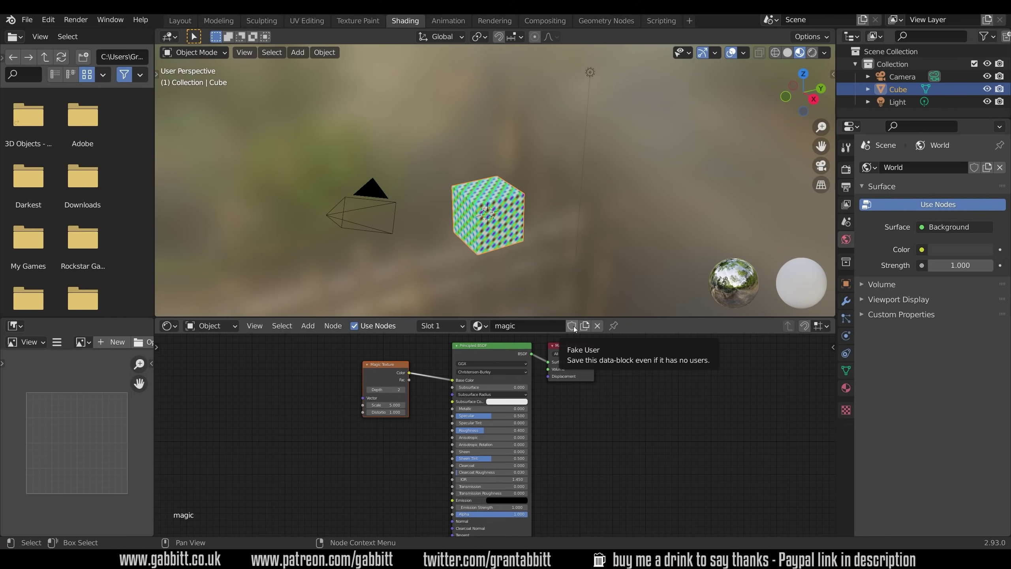
# Step: Enable fake users on magic and checker, leaving checker on the cube, and verify the list
pyautogui.click(572, 326)
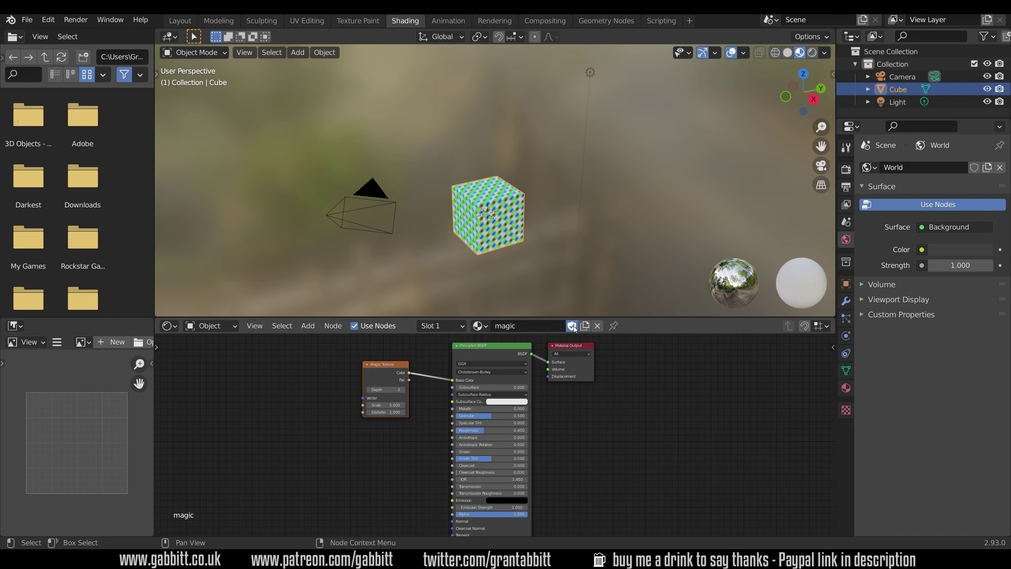
pyautogui.click(481, 327)
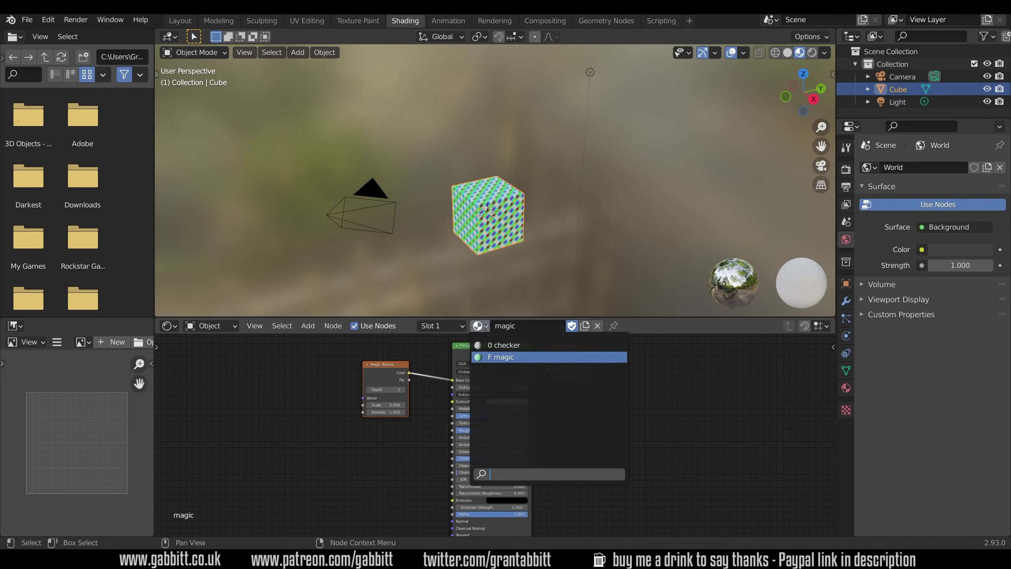
pyautogui.click(504, 345)
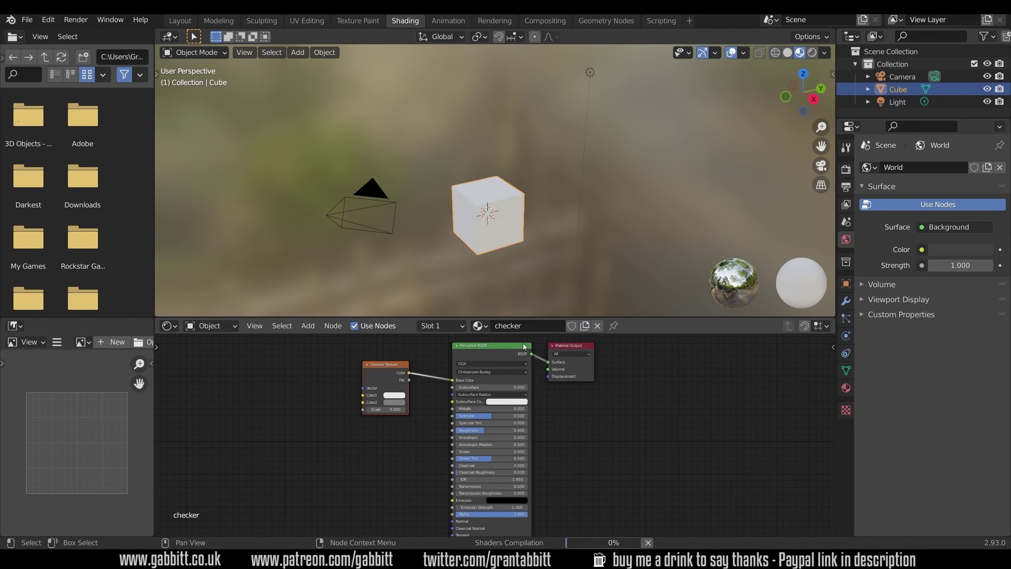
pyautogui.click(571, 327)
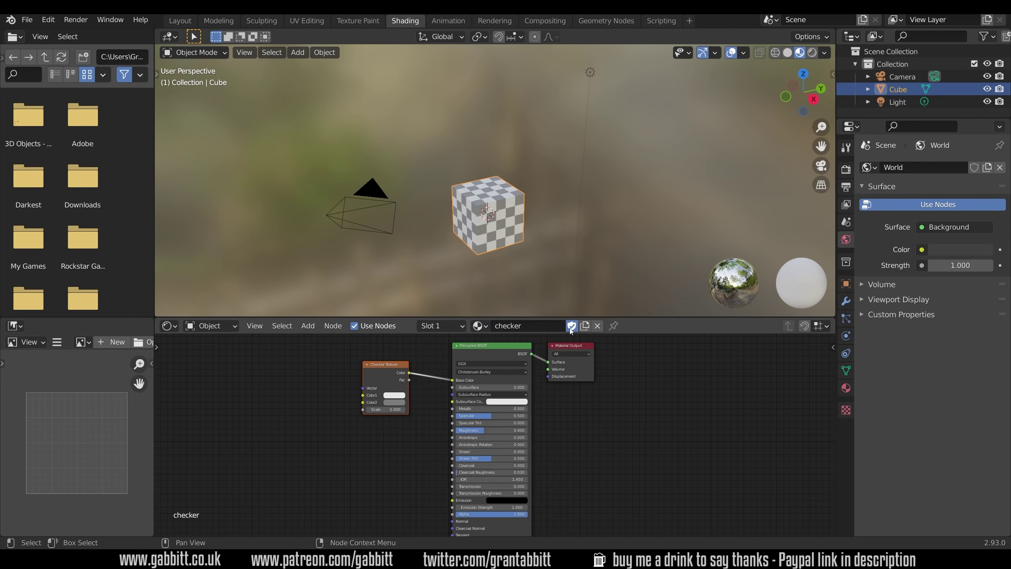
pyautogui.click(485, 327)
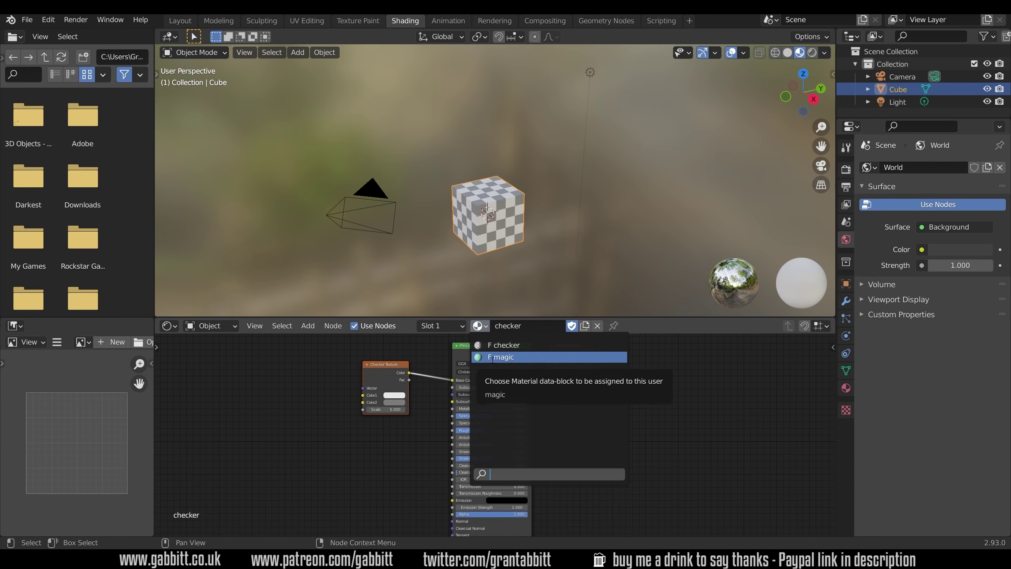
# Step: Save as 'testing fake users.blend', relaunch, reopen it, and confirm checker and magic remain listed
pyautogui.click(27, 19)
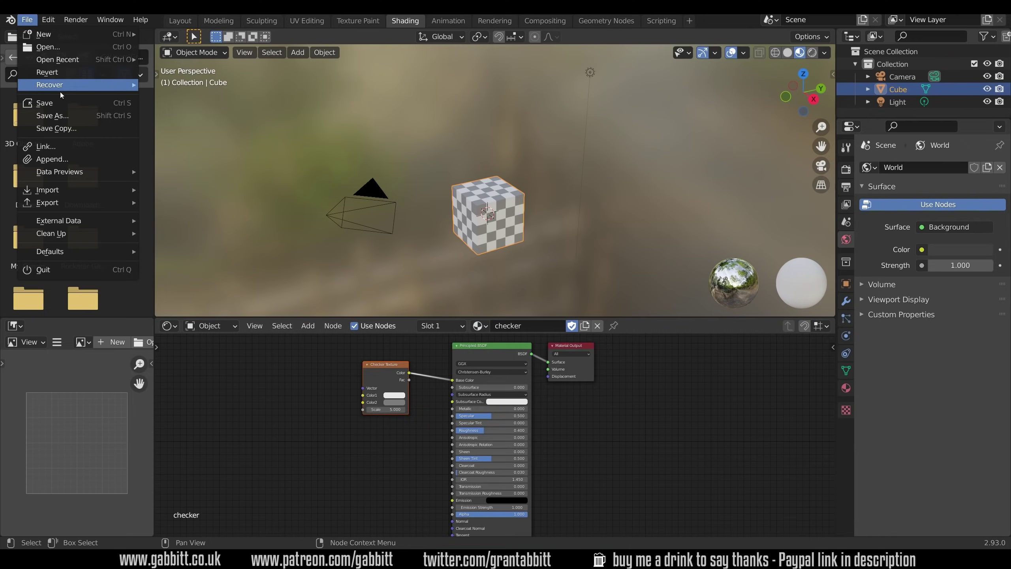
pyautogui.click(59, 116)
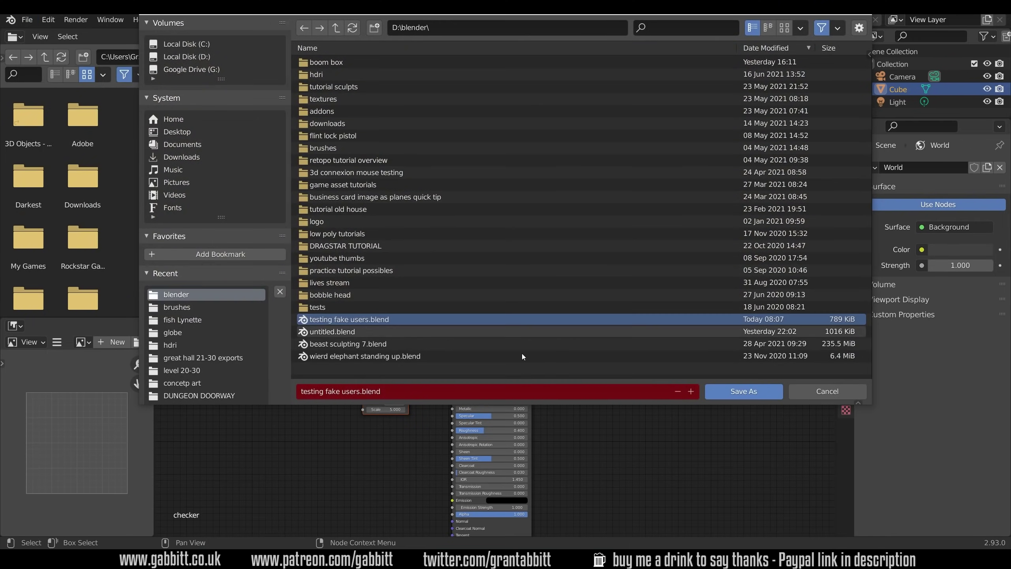
pyautogui.click(728, 393)
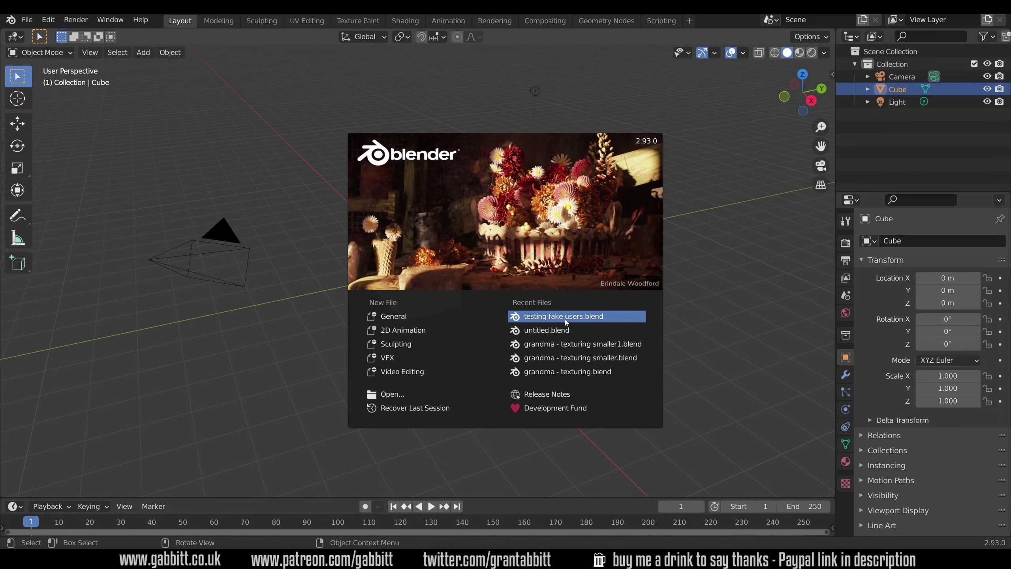
pyautogui.click(565, 320)
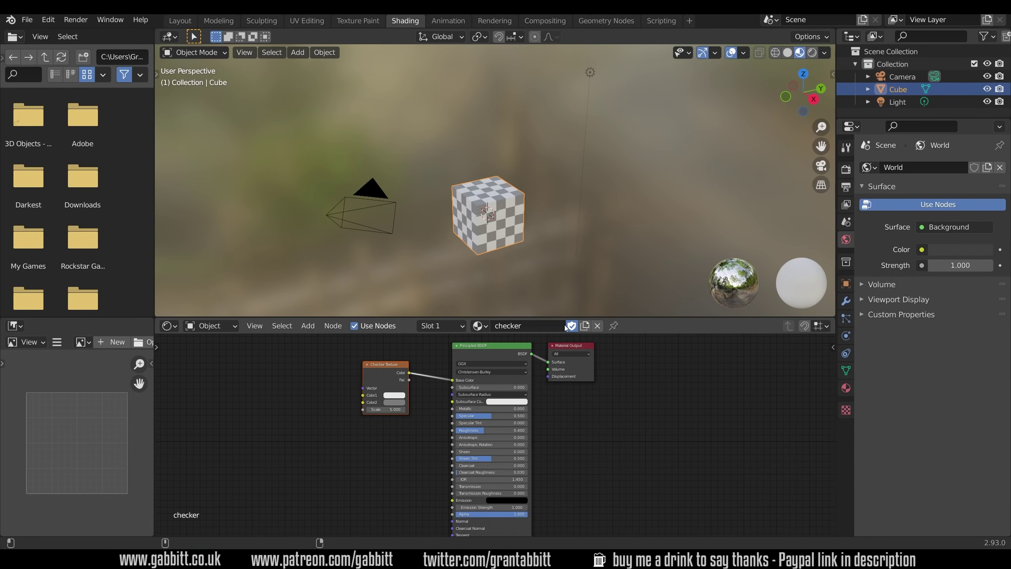
pyautogui.click(487, 324)
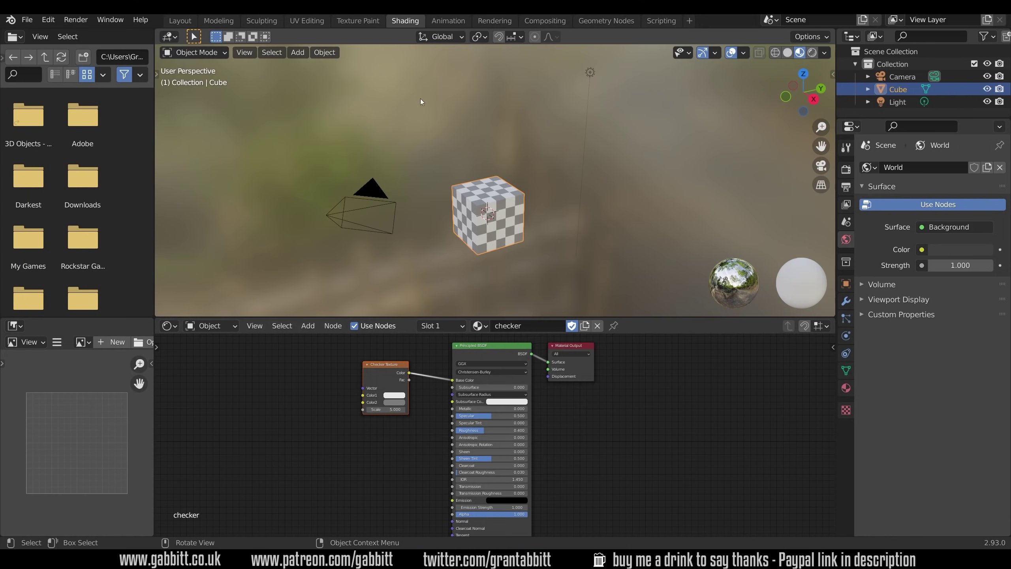
# Step: In Sculpting, duplicate the draw brush as 'texture.001' and give it a new texture
pyautogui.click(272, 22)
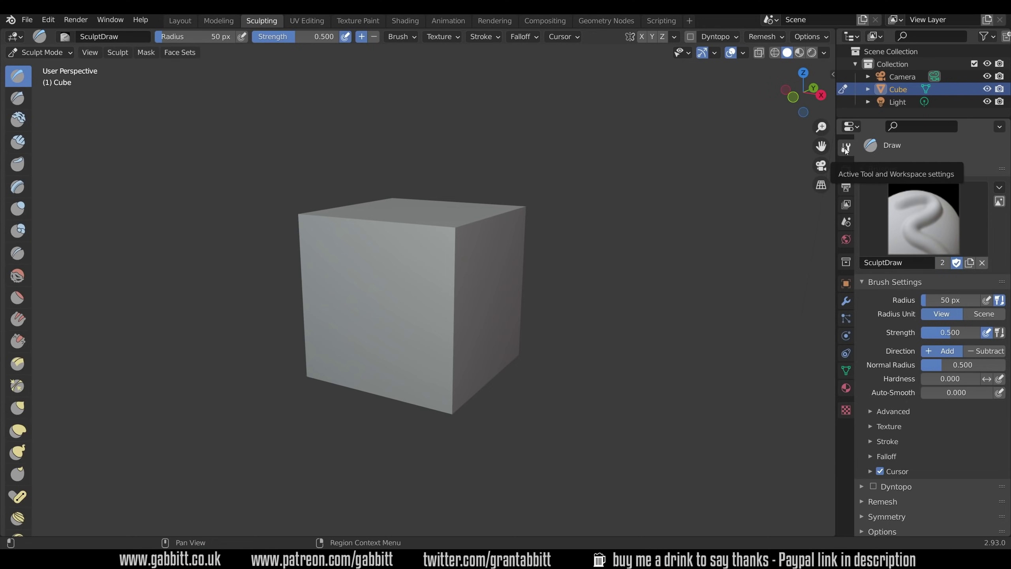
pyautogui.click(970, 262)
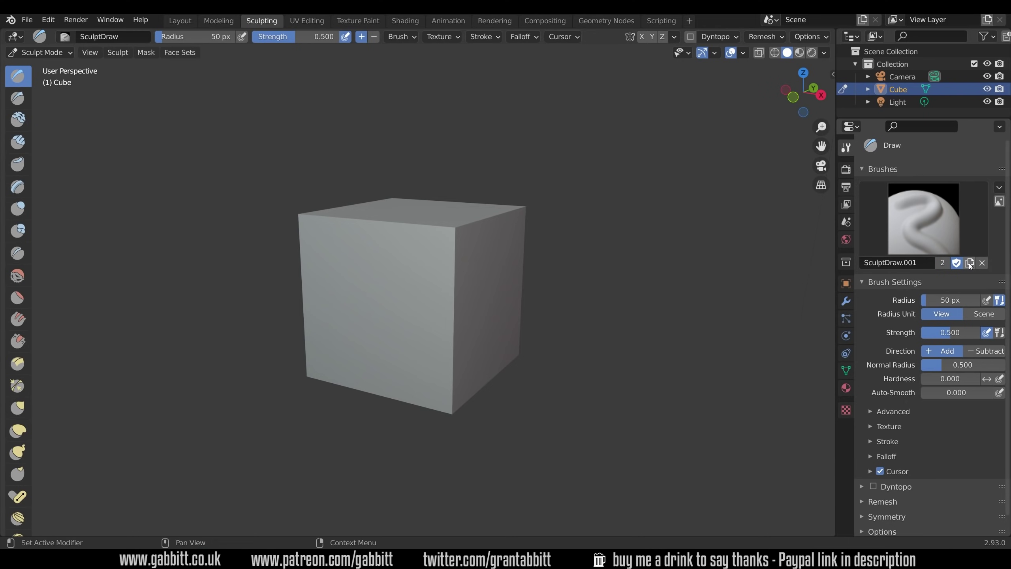
pyautogui.doubleClick(924, 262)
pyautogui.write('texture.001')
pyautogui.press('Return')
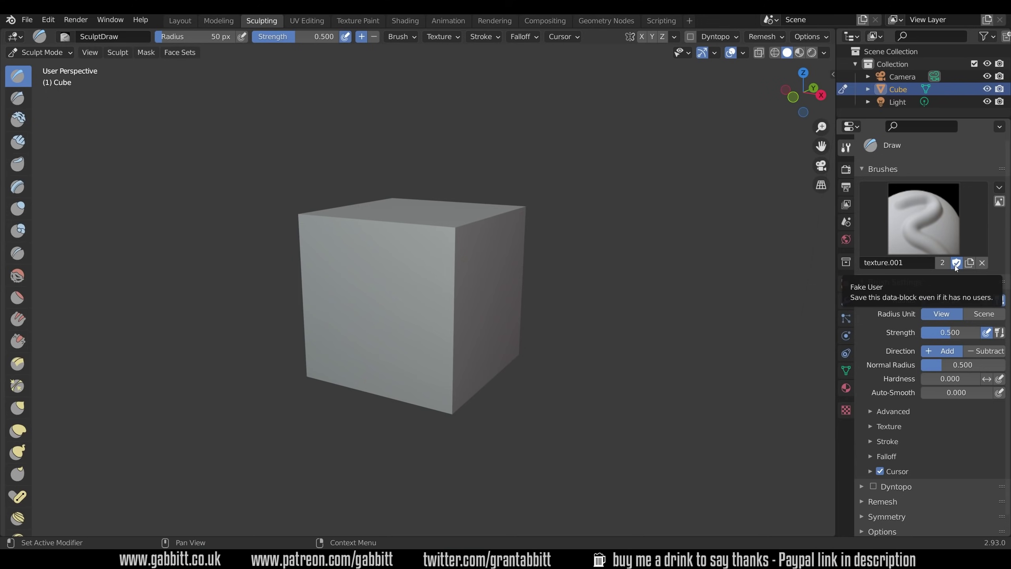
pyautogui.click(876, 427)
pyautogui.click(929, 517)
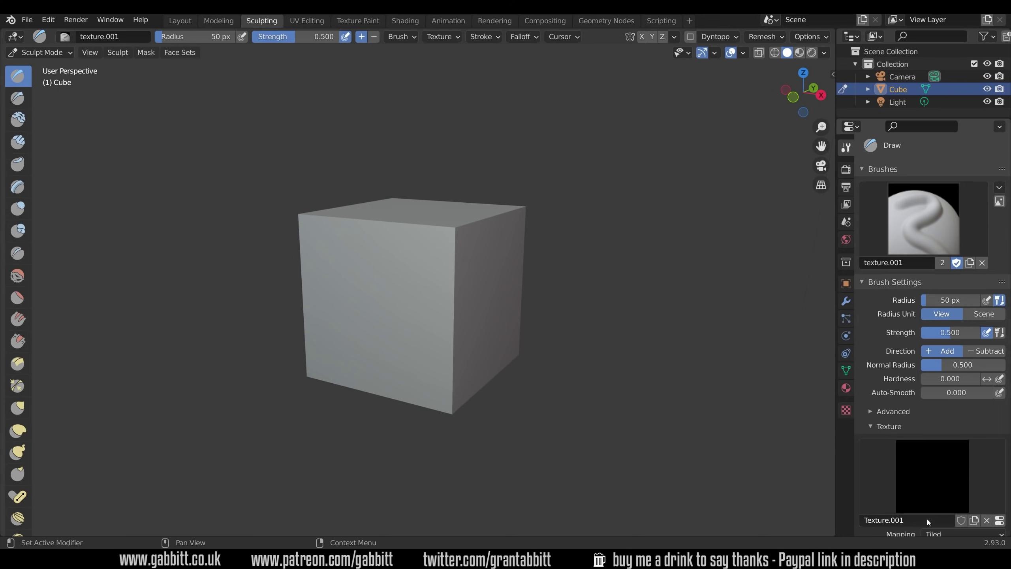
# Step: Load brushes/dm_scale6.psd as the image for Texture.001
pyautogui.click(846, 410)
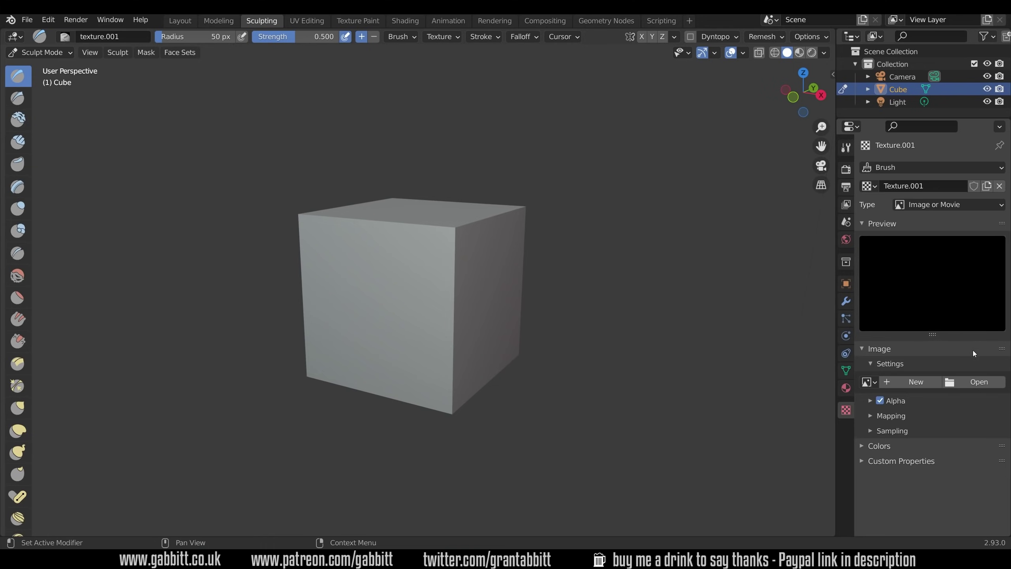
pyautogui.click(970, 380)
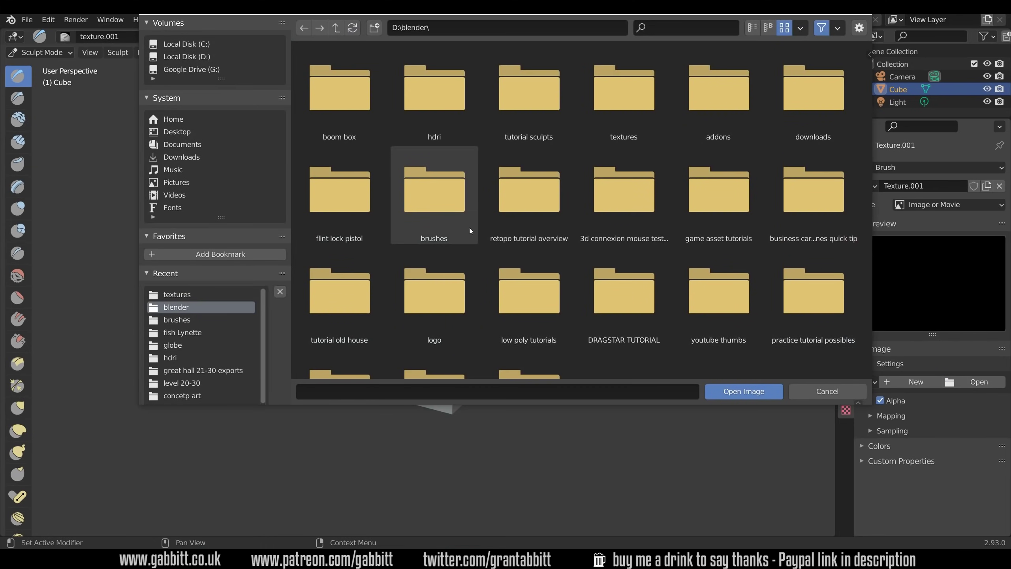
pyautogui.doubleClick(469, 228)
pyautogui.click(449, 201)
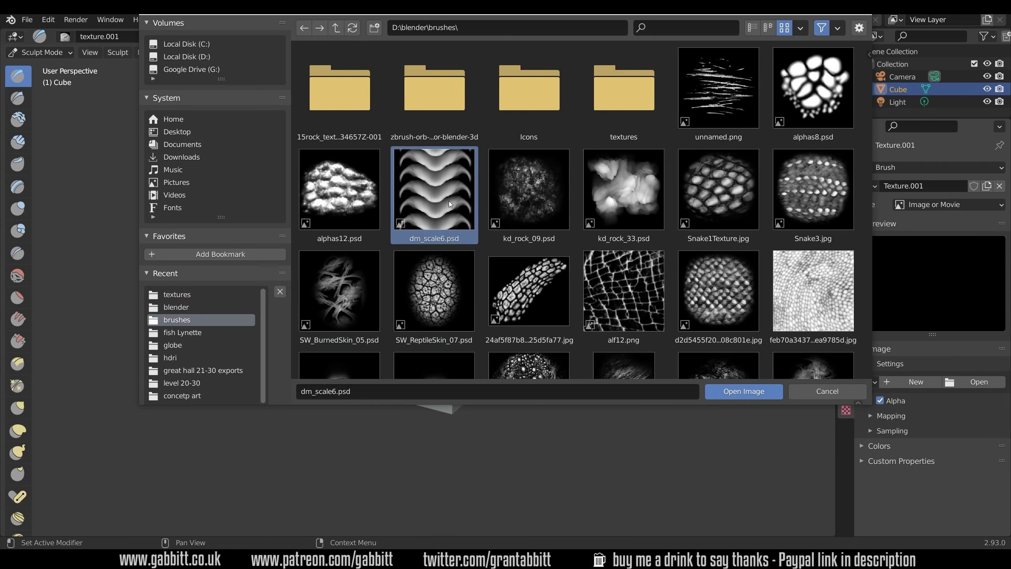
pyautogui.click(734, 391)
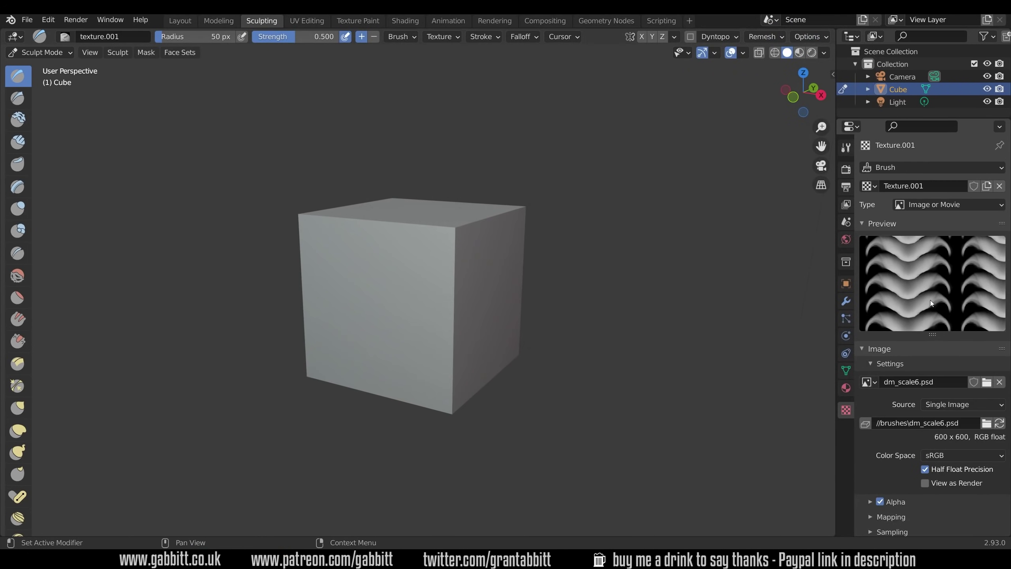
# Step: Remesh the cube and sculpt a test stroke of the scale pattern on its front face
pyautogui.click(763, 36)
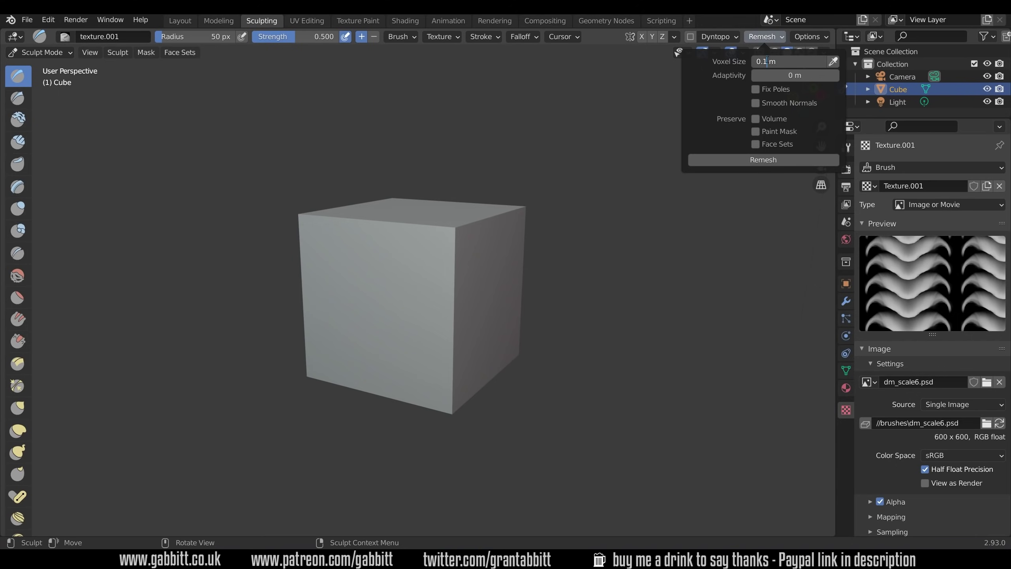
pyautogui.click(764, 159)
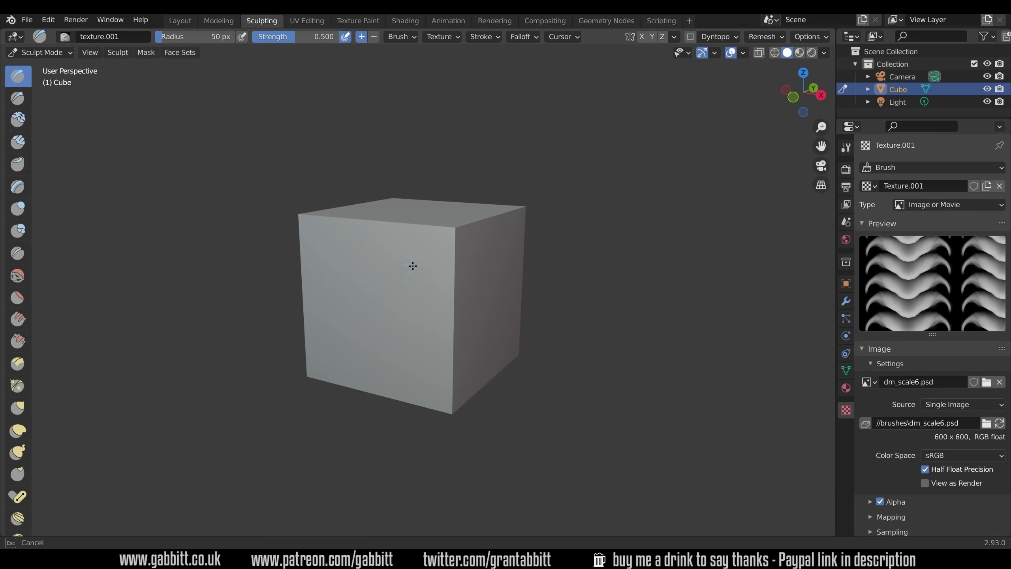
pyautogui.moveTo(413, 266)
pyautogui.mouseDown()
pyautogui.moveTo(394, 350)
pyautogui.moveTo(350, 367)
pyautogui.moveTo(333, 223)
pyautogui.moveTo(405, 325)
pyautogui.moveTo(362, 254)
pyautogui.mouseUp()
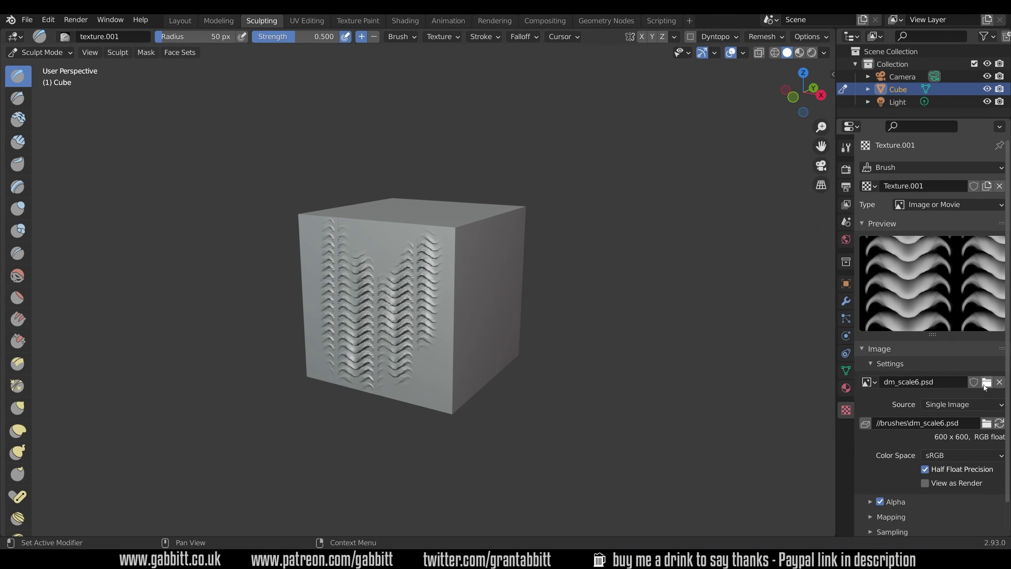
# Step: Enable the fake user on the dm_scale6.psd image, then browse File > Defaults
pyautogui.click(974, 382)
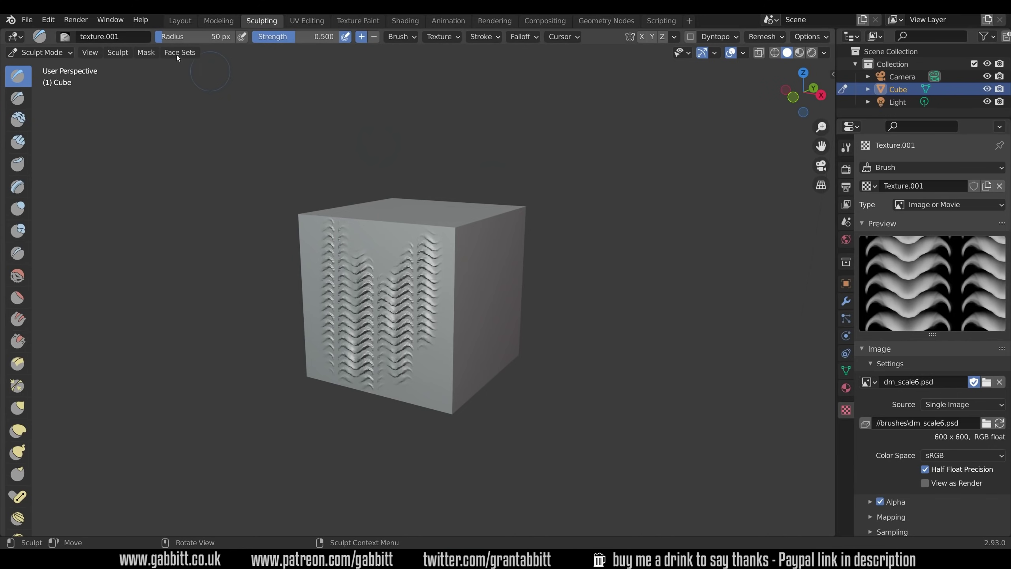
pyautogui.click(27, 19)
pyautogui.moveTo(96, 251)
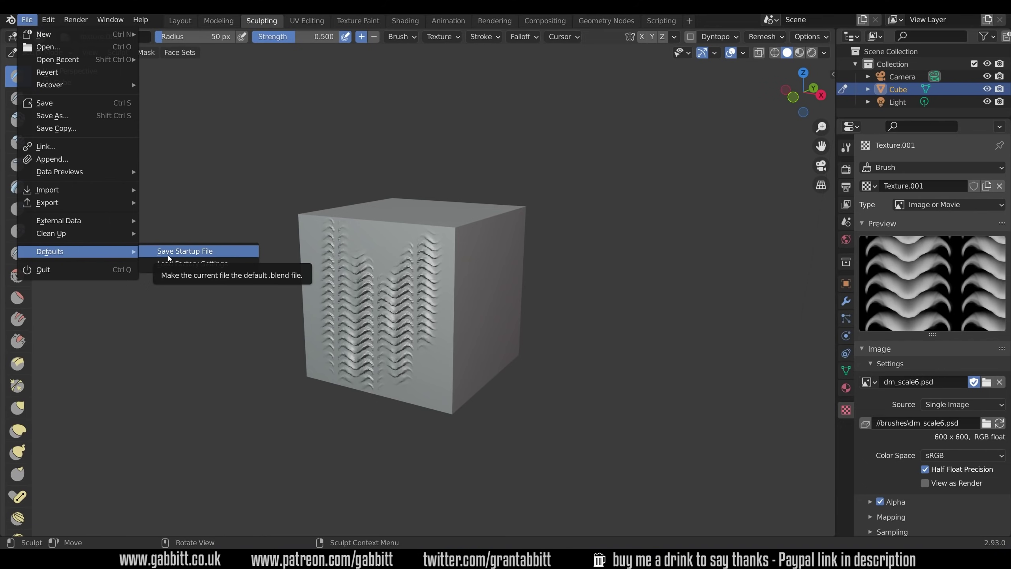
pyautogui.click(169, 258)
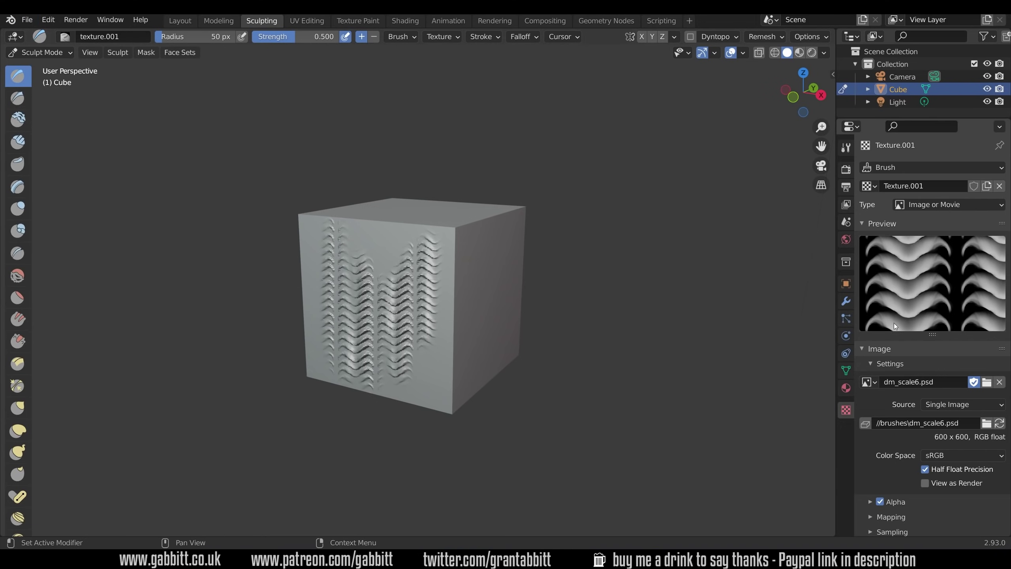